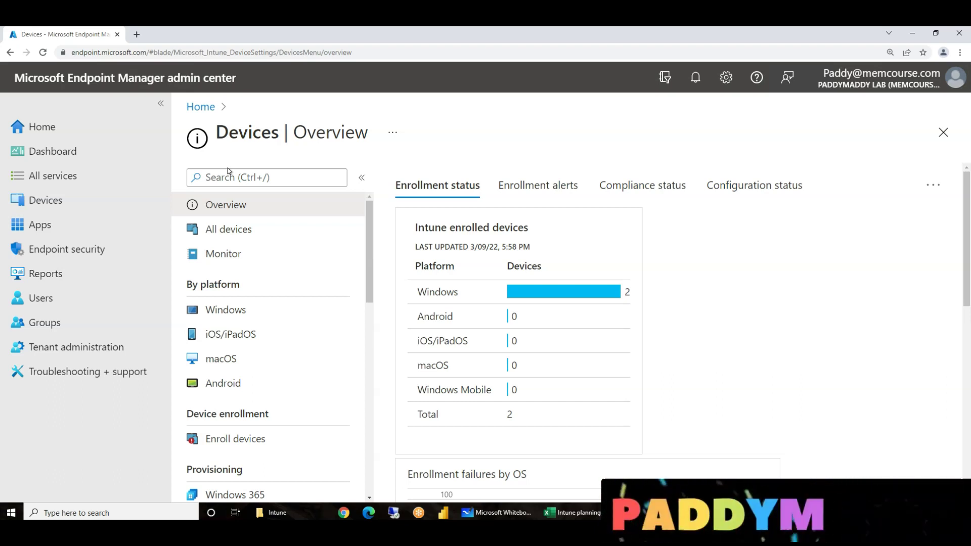
Go to Devices > Windows > PowerShell scripts and begin adding a new script
left_click(70, 203)
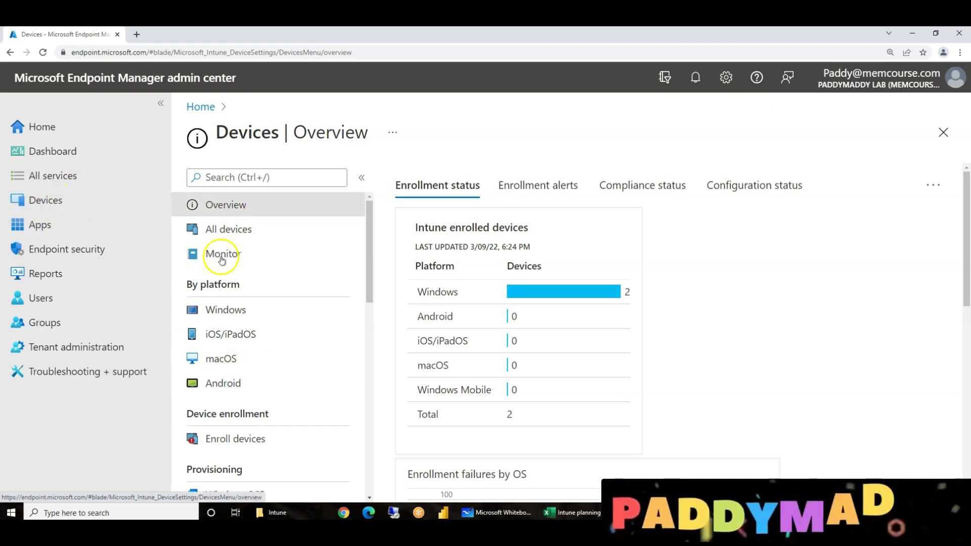
left_click(224, 309)
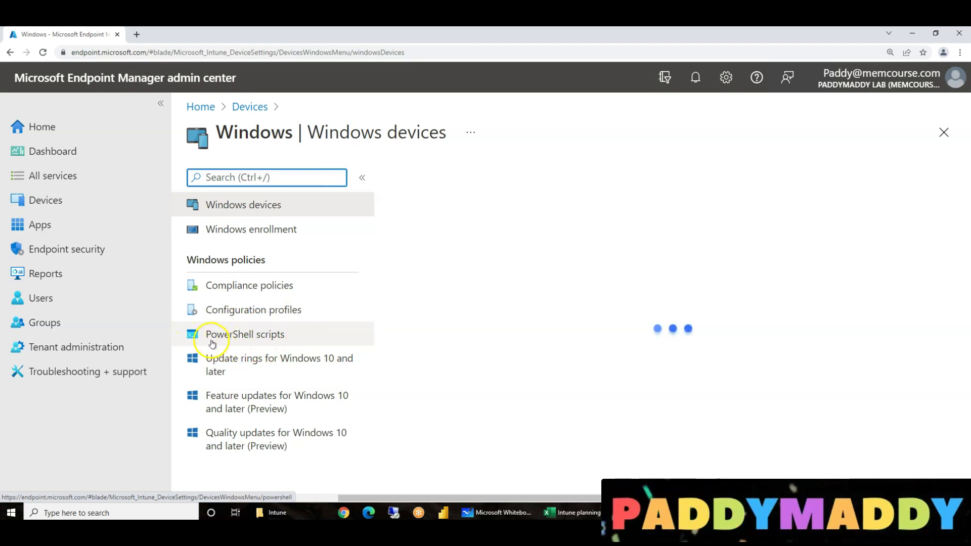
left_click(277, 338)
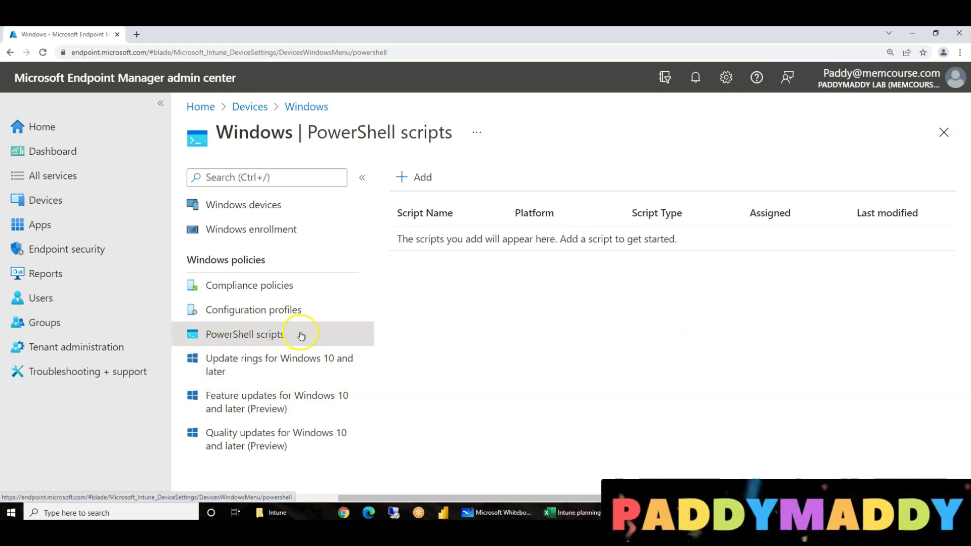
left_click(421, 172)
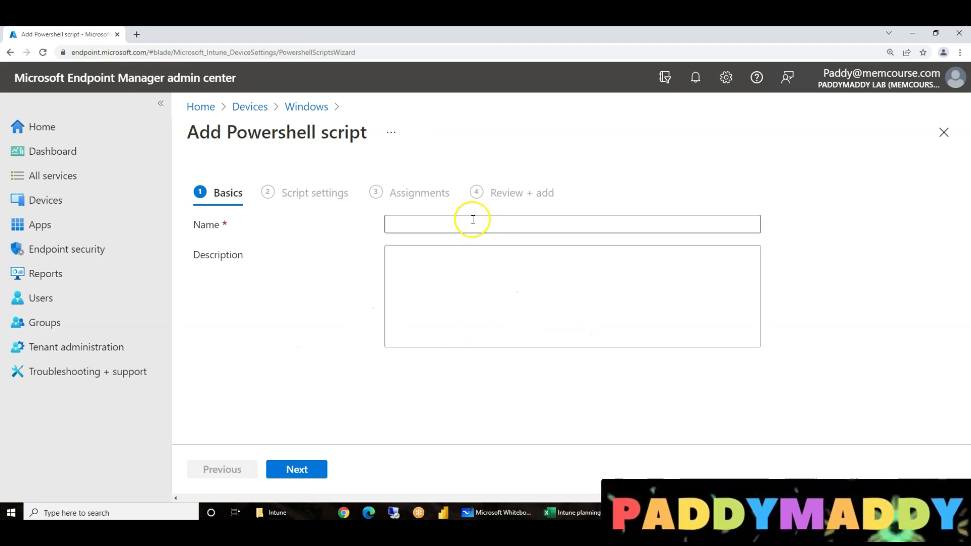
Name the script 'Sample Script', then turn on running with the logged-on credentials
left_click(468, 221)
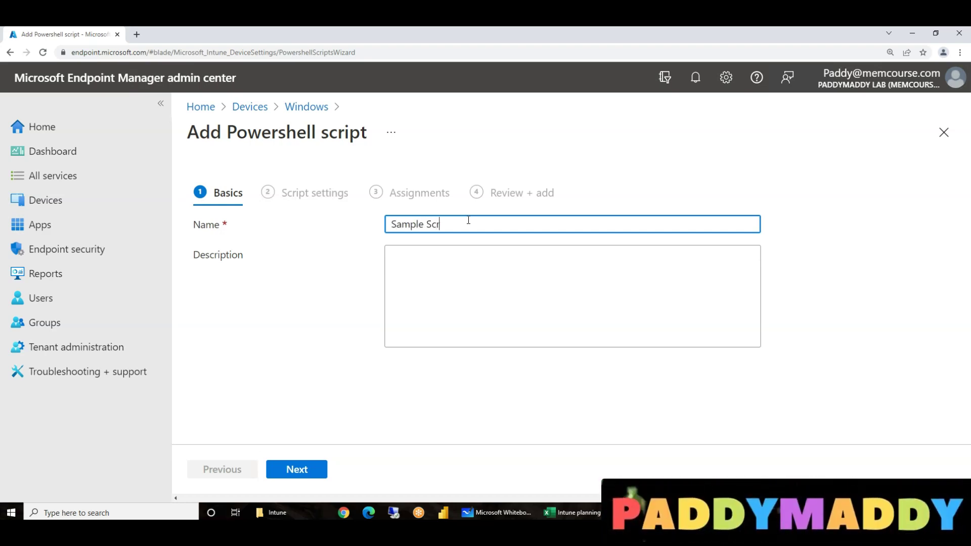
left_click(313, 472)
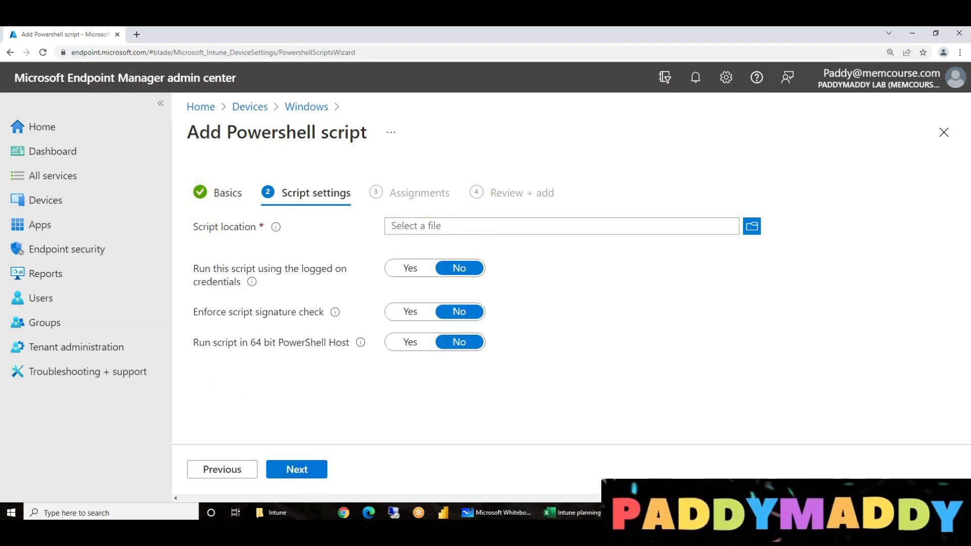
left_click(411, 268)
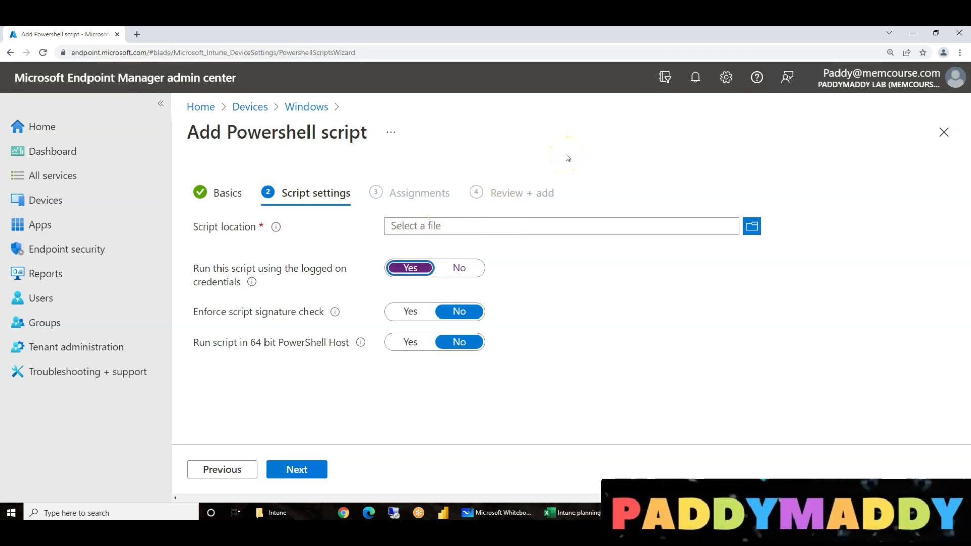
Open Scripts From Intune have arrived.ps1 from the Intune folder in a maximized Notepad window
left_click(286, 515)
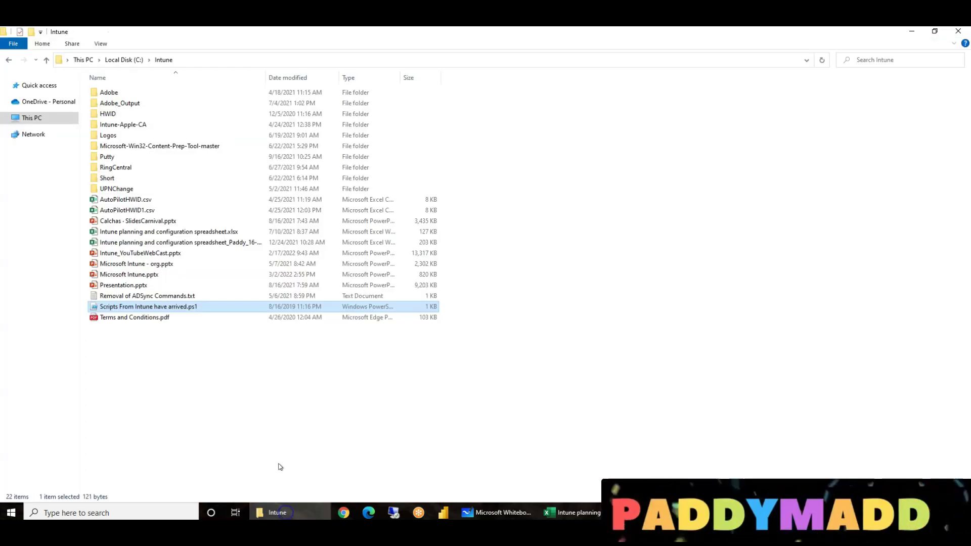
right_click(143, 307)
left_click(196, 92)
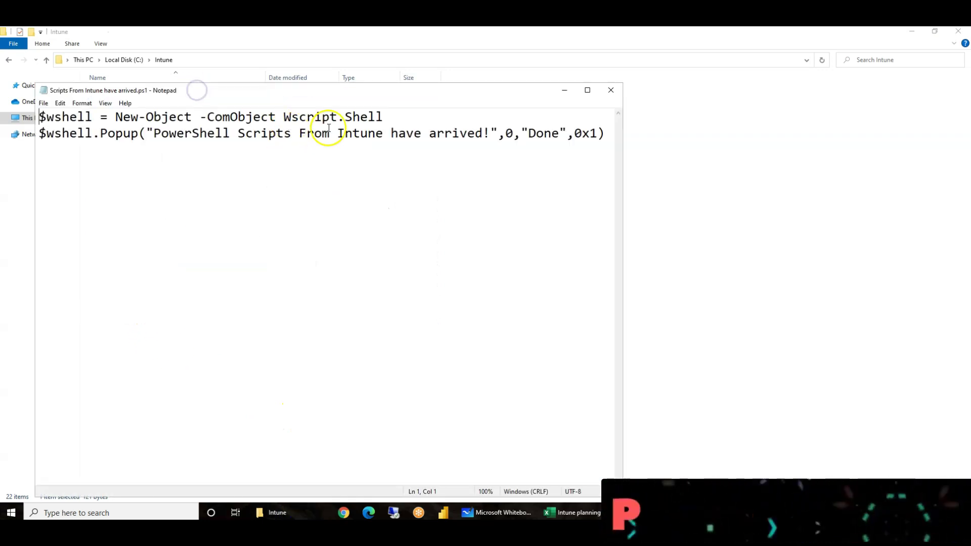
double_click(344, 90)
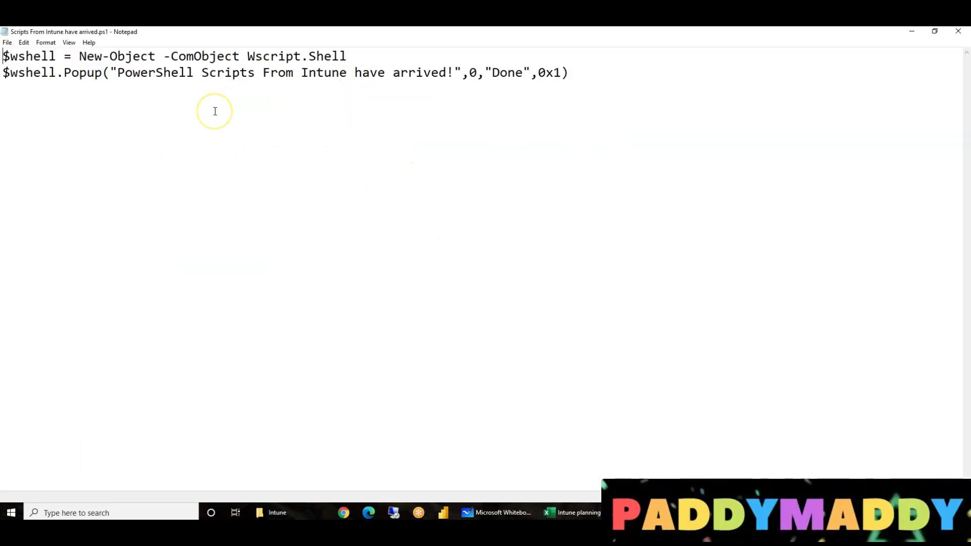
Highlight the $wshell variable, the popup message text, and finally both script lines
double_click(30, 56)
left_click(225, 177)
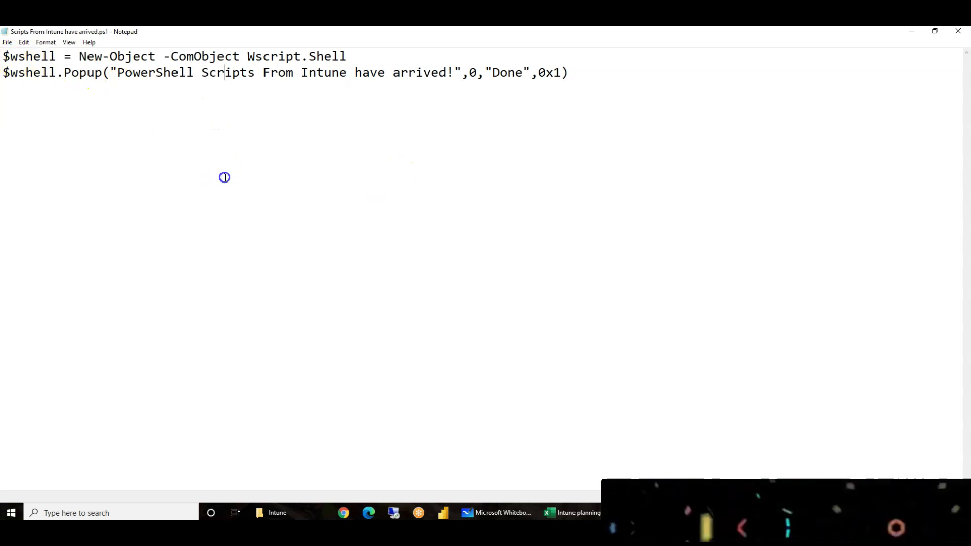
left_click_drag(20, 74, 442, 71)
left_click(257, 194)
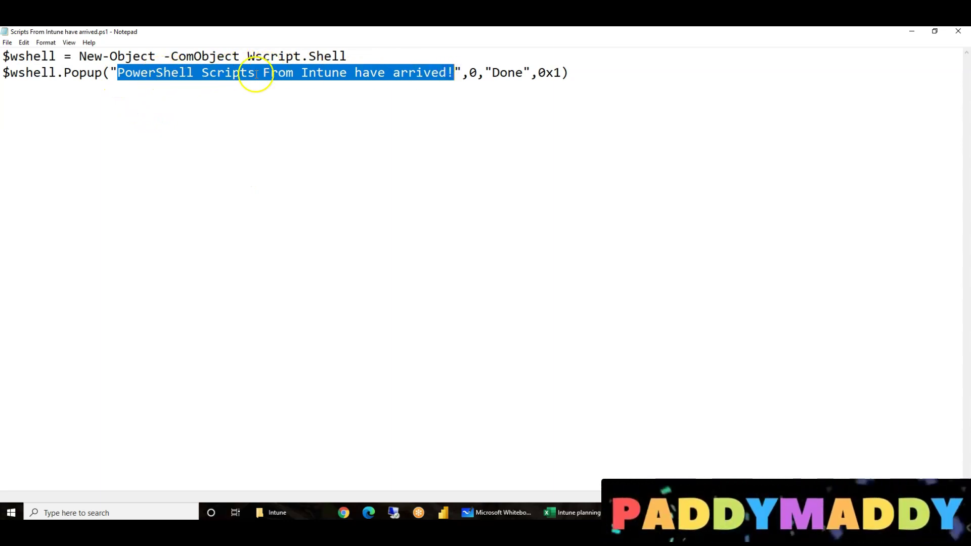
left_click(101, 119)
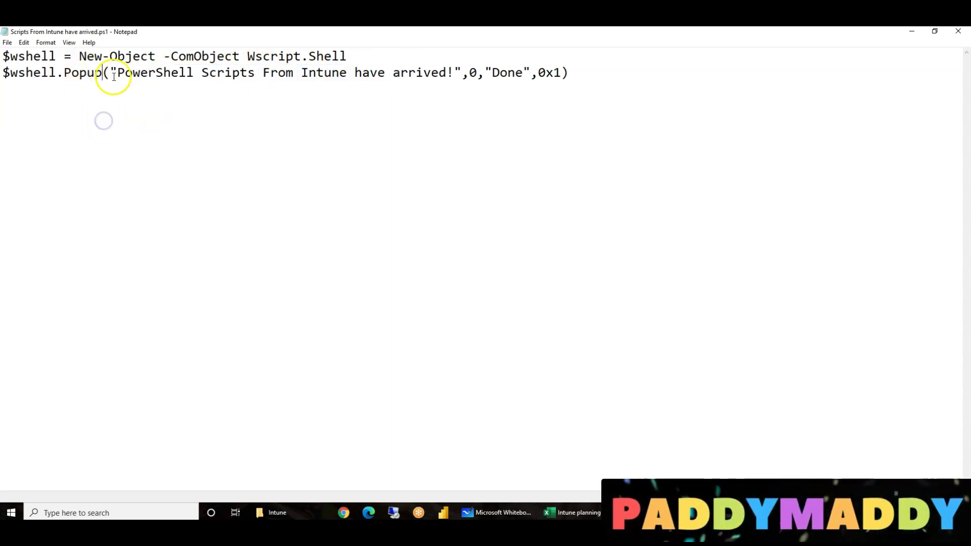
left_click_drag(117, 74, 427, 76)
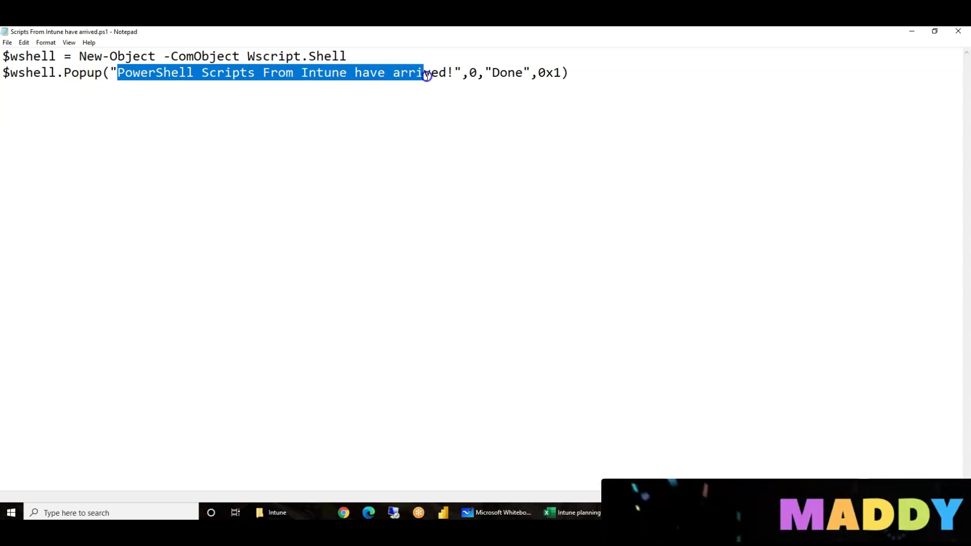
key("shift+Left")
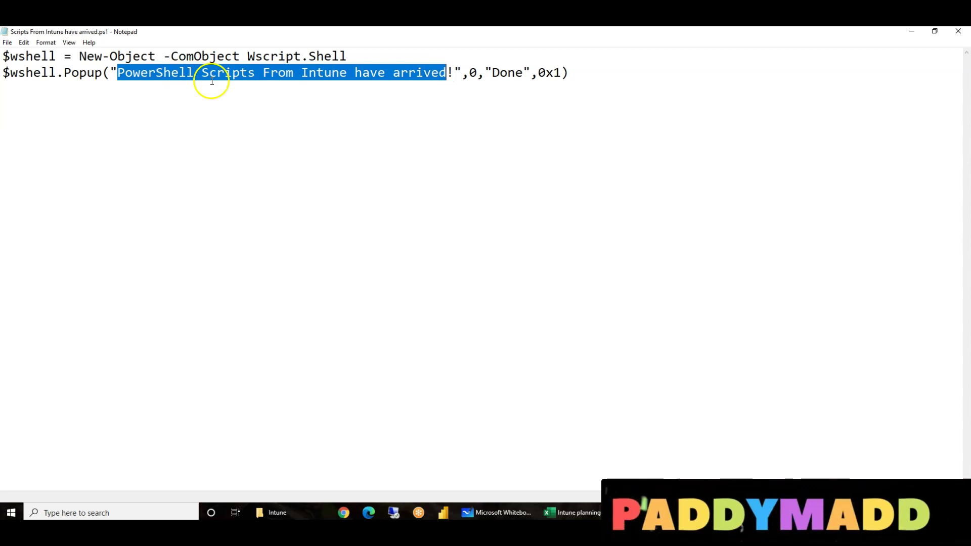
left_click(352, 221)
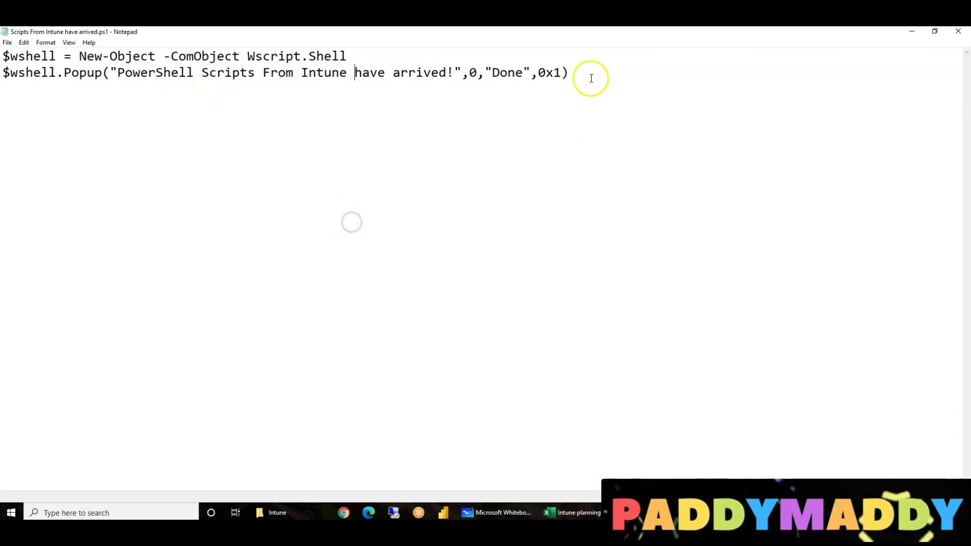
left_click_drag(590, 77, 2, 54)
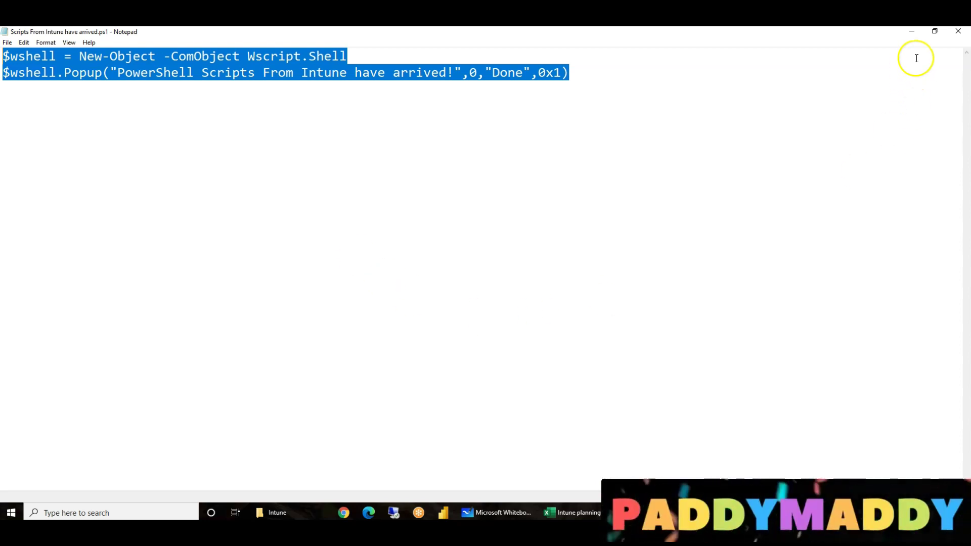
Close Notepad and return to the Add Powershell script form in the browser
left_click(957, 35)
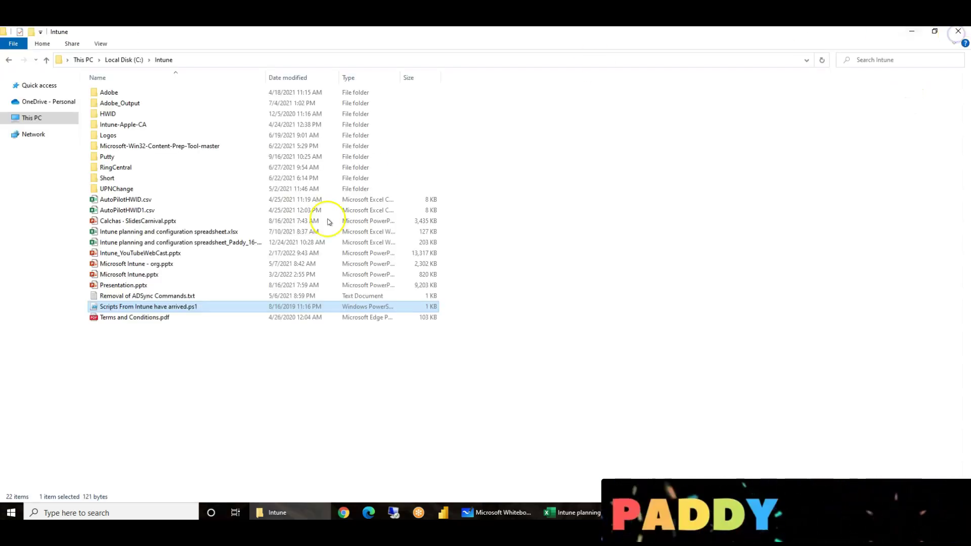
left_click(289, 512)
left_click(289, 513)
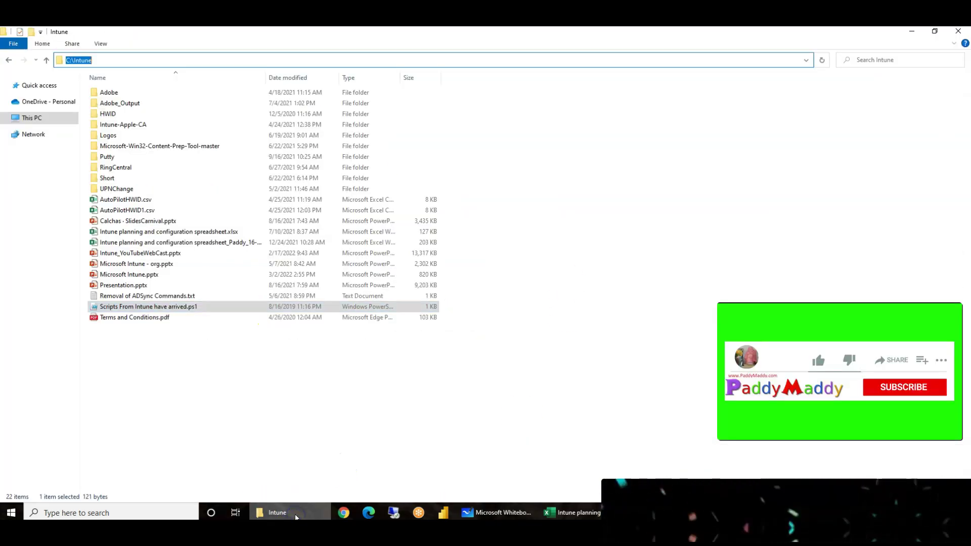
left_click(297, 515)
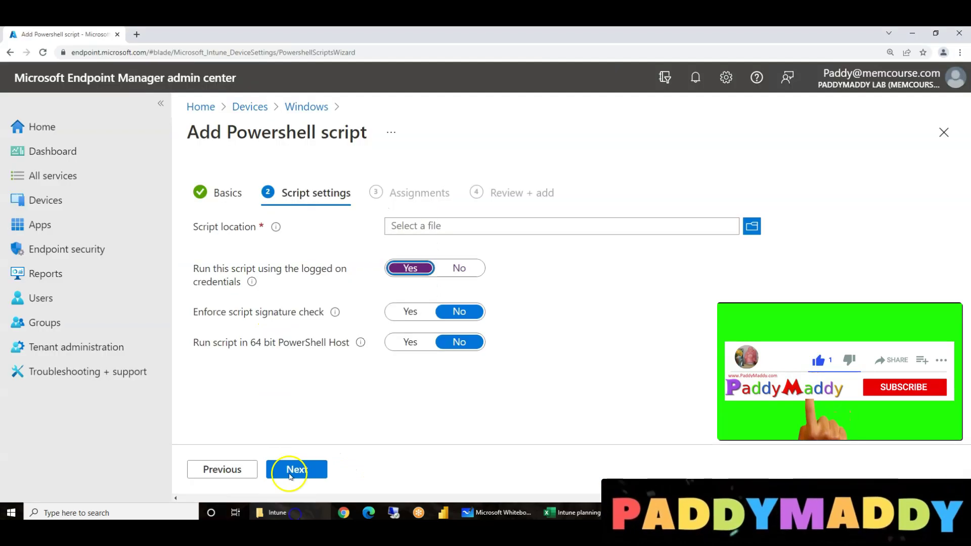
Upload Scripts From Intune have arrived.ps1 from C:\Intune as the script location
left_click(752, 227)
left_click(567, 469)
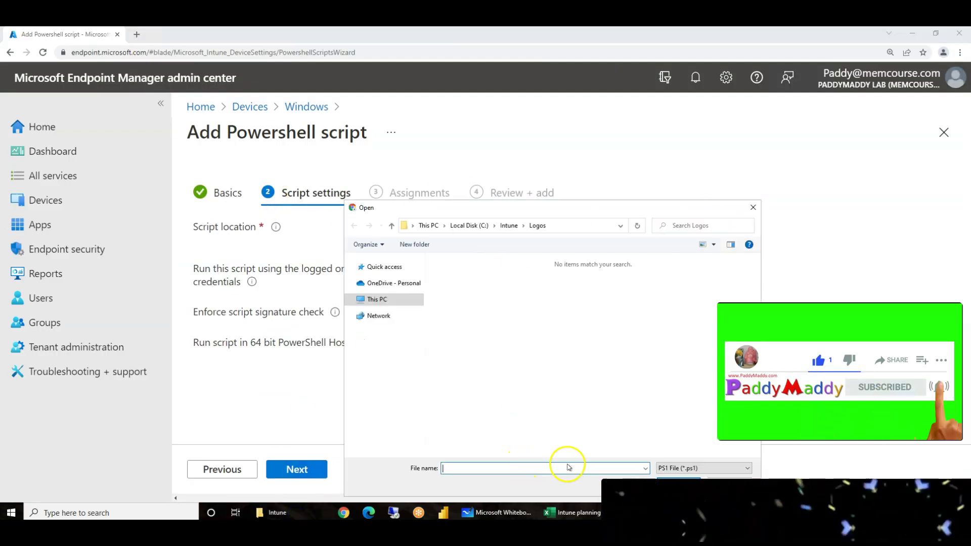
type("C:\\Intune")
left_click(662, 485)
double_click(472, 381)
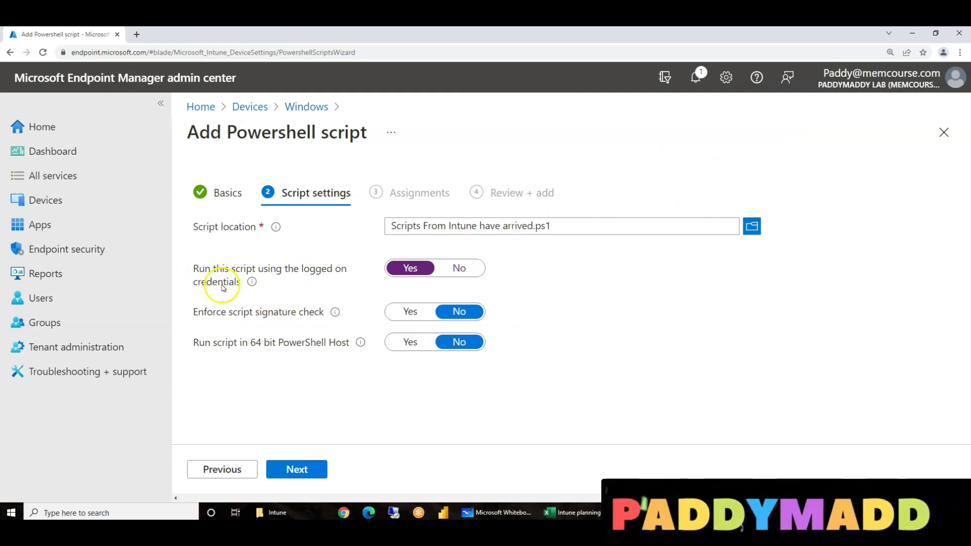
Toggle logged-on credentials off and back to Yes, leave 64-bit host at No, and continue
left_click(431, 276)
left_click(455, 269)
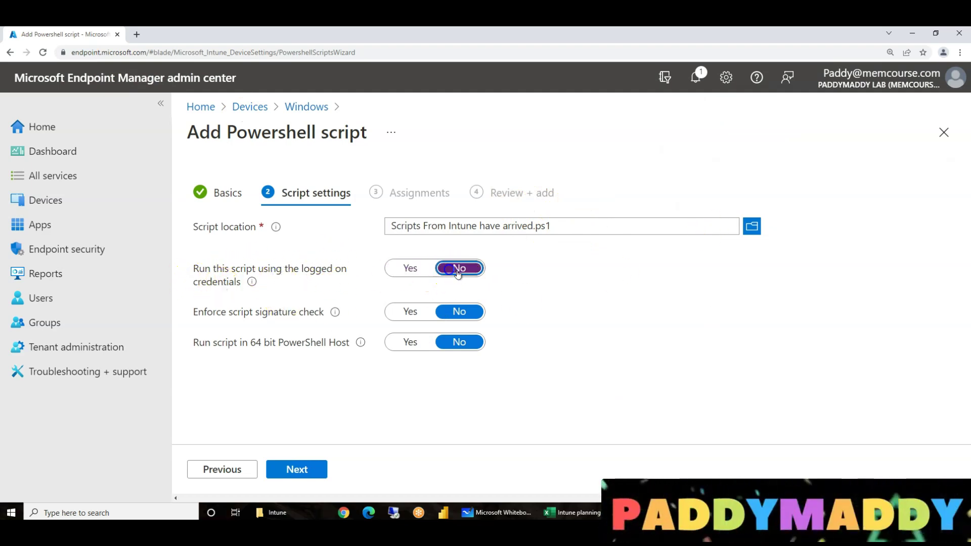
left_click(416, 269)
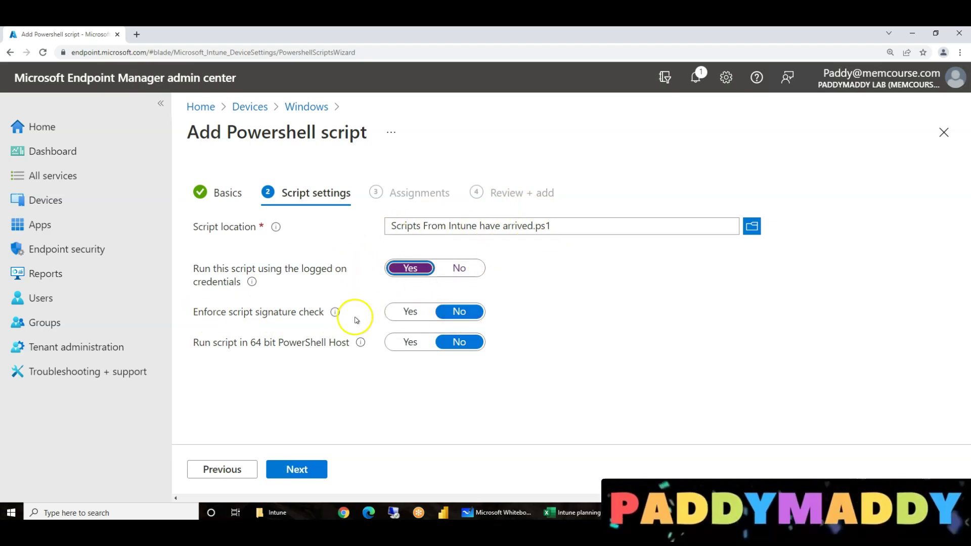
left_click_drag(193, 342, 347, 346)
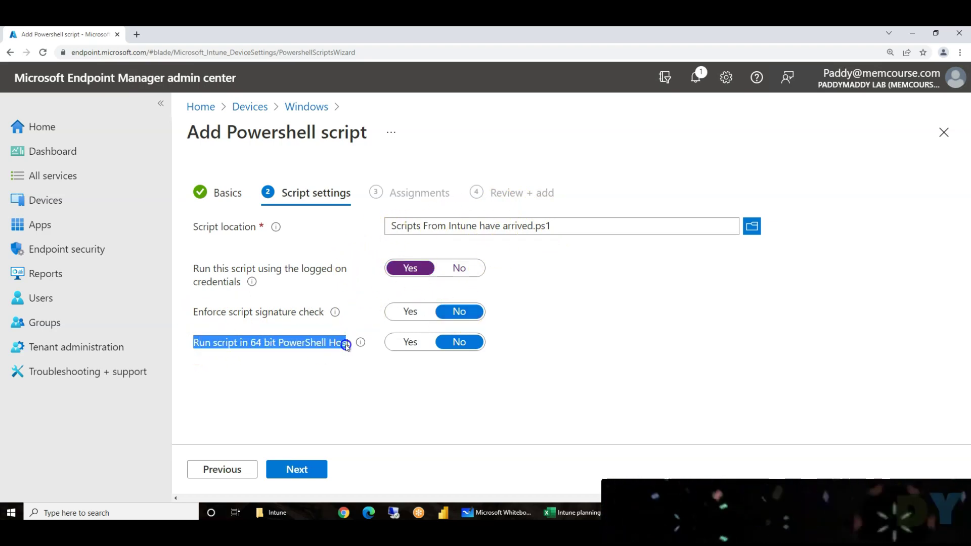
left_click(337, 356)
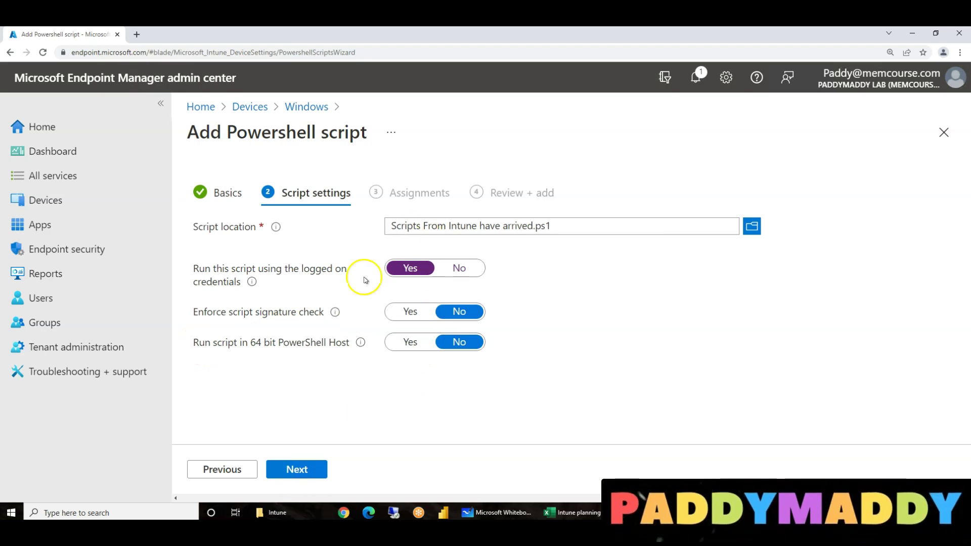
left_click(296, 468)
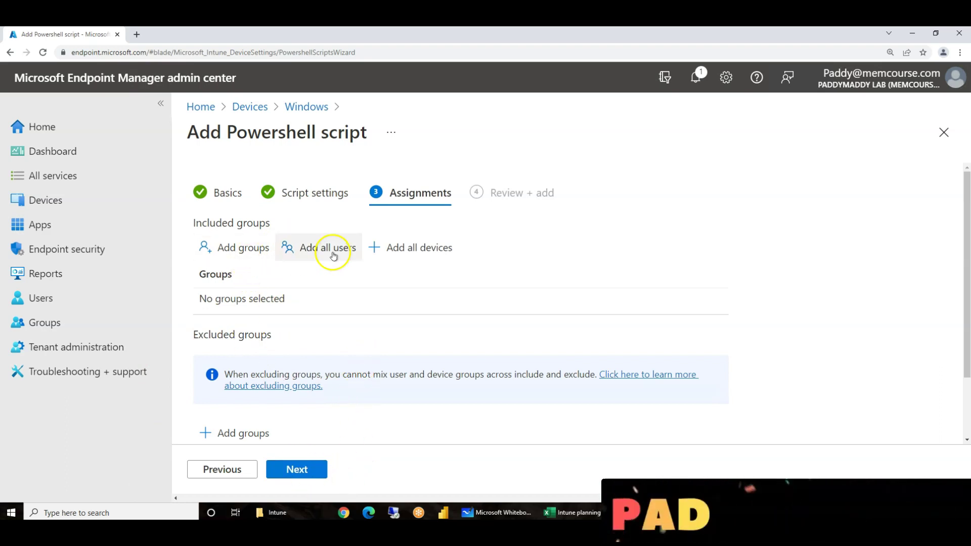
Assign the script to All users, after adding and removing All devices
left_click(417, 240)
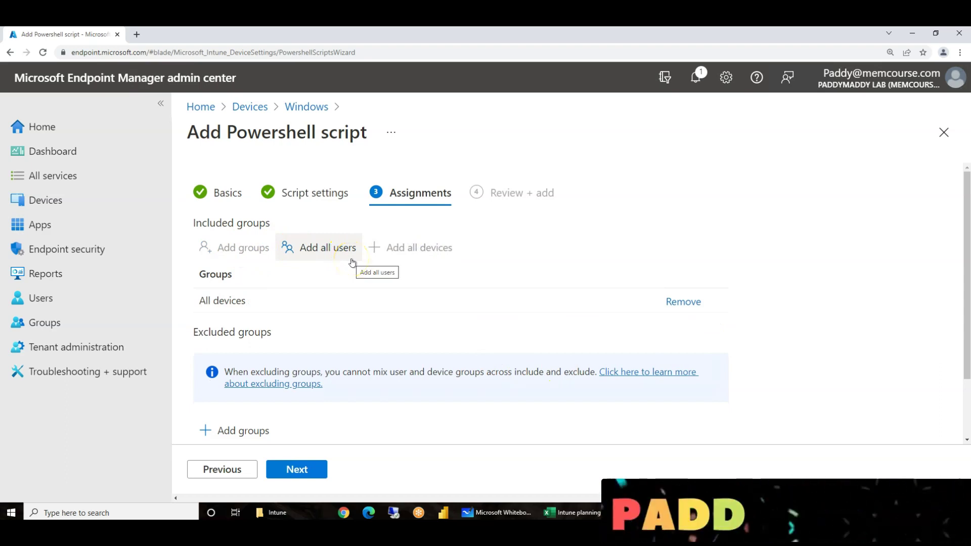
left_click(678, 301)
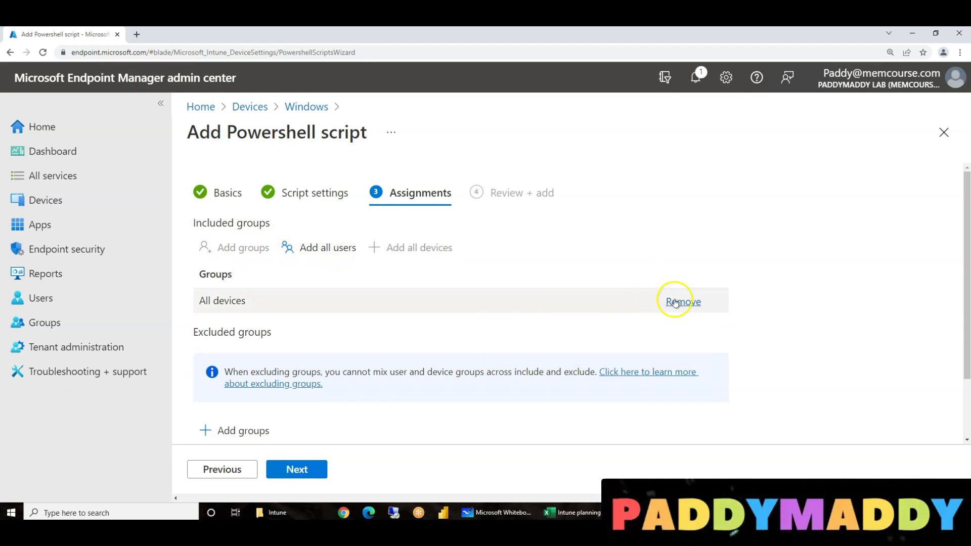
left_click(322, 250)
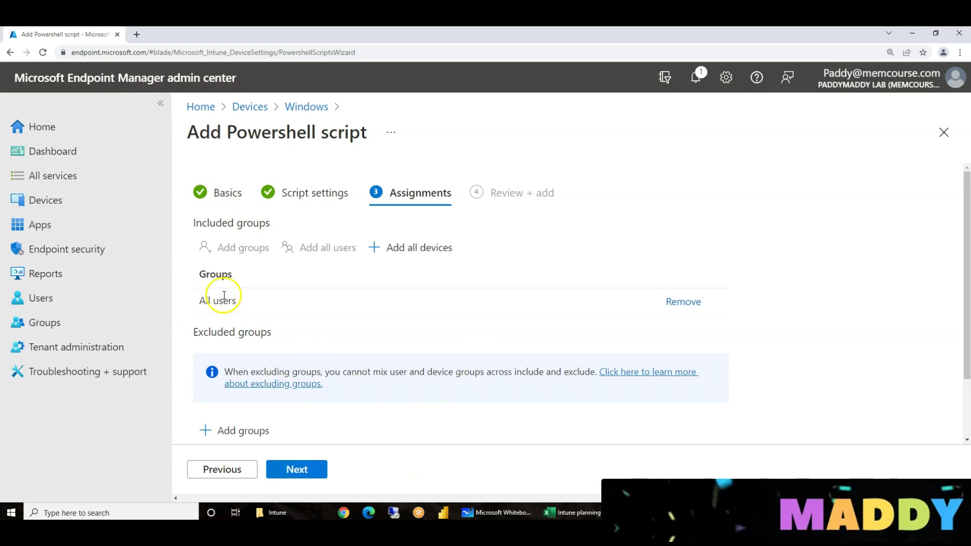
Review the Sample Script summary and create the script
left_click(304, 469)
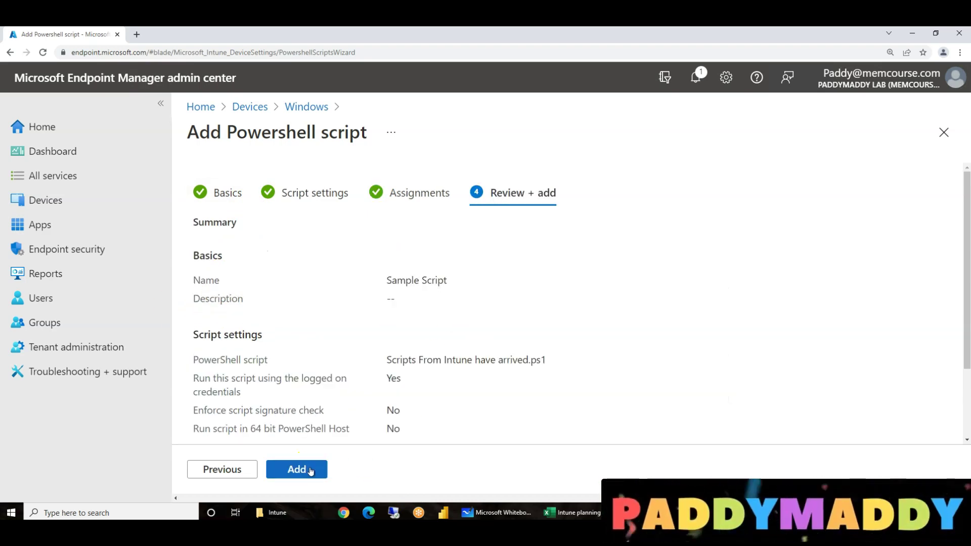
scroll(357, 324, "down", 2)
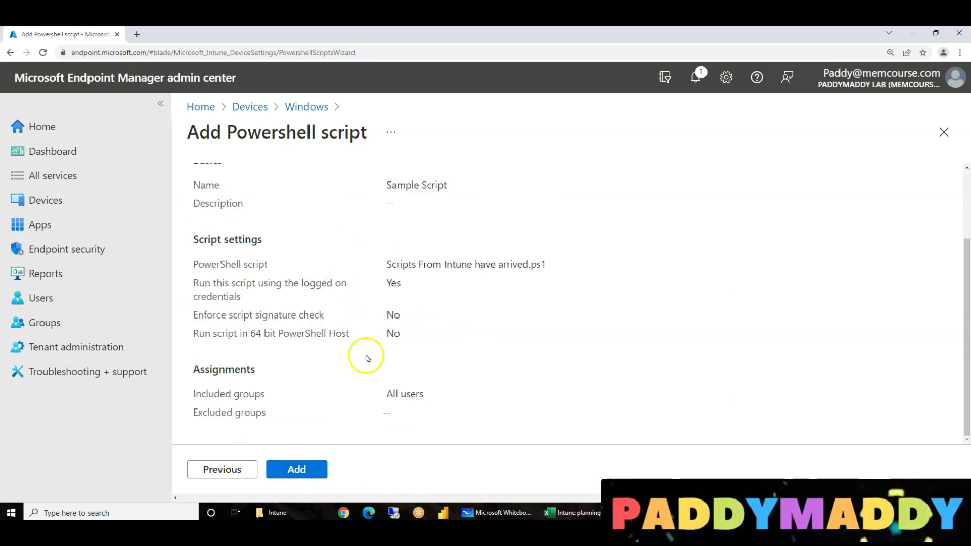
left_click(297, 471)
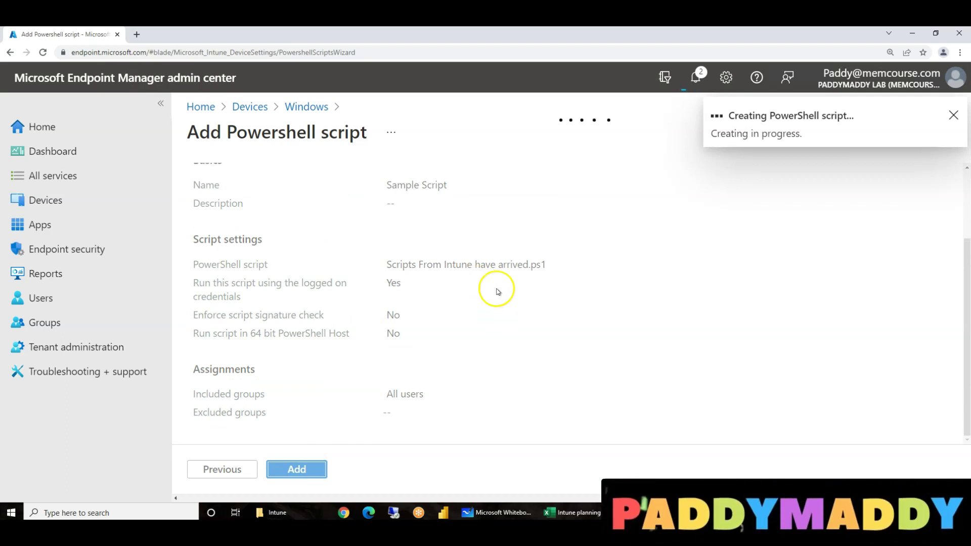